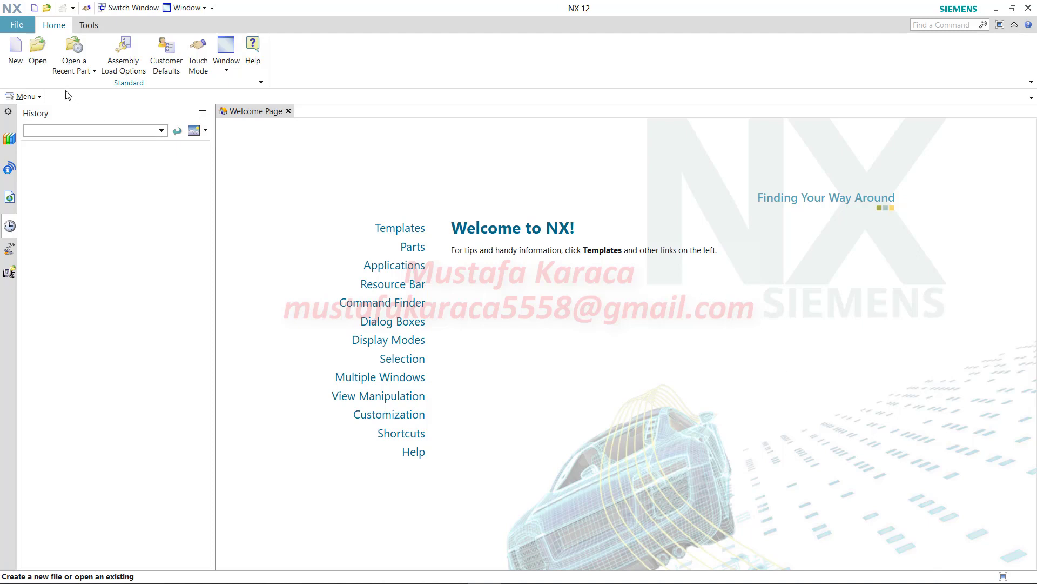
# Start a new part from the millimetre Model template, with default name model1.prt.
pyautogui.click(16, 54)
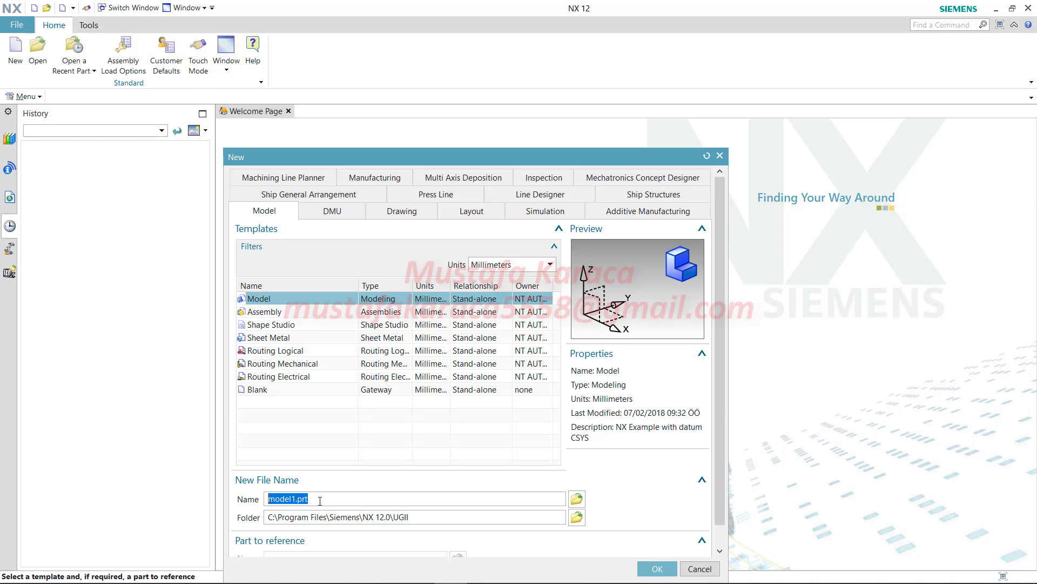
# Create the new part yeni_calisma.prt in the Desktop folder.
pyautogui.write('y')
pyautogui.write('eni')
pyautogui.write('_')
pyautogui.write('cali')
pyautogui.write('sma')
pyautogui.click(580, 519)
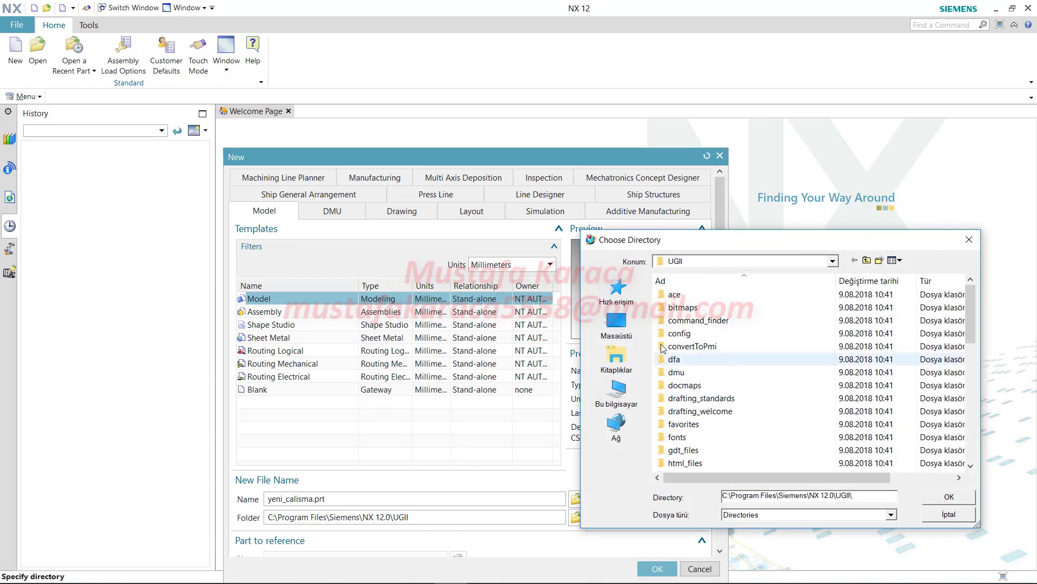
pyautogui.click(616, 323)
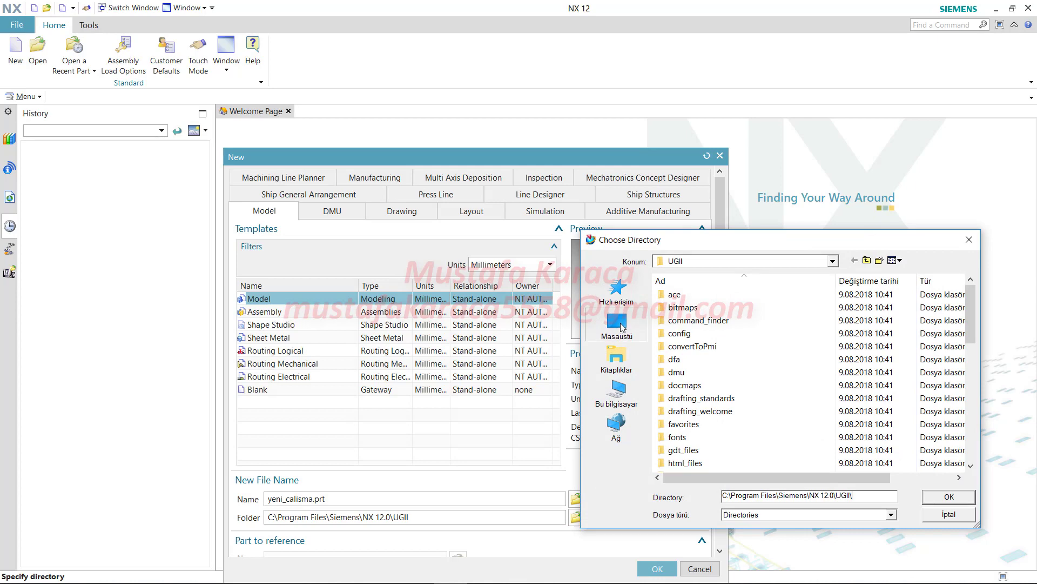
pyautogui.click(949, 497)
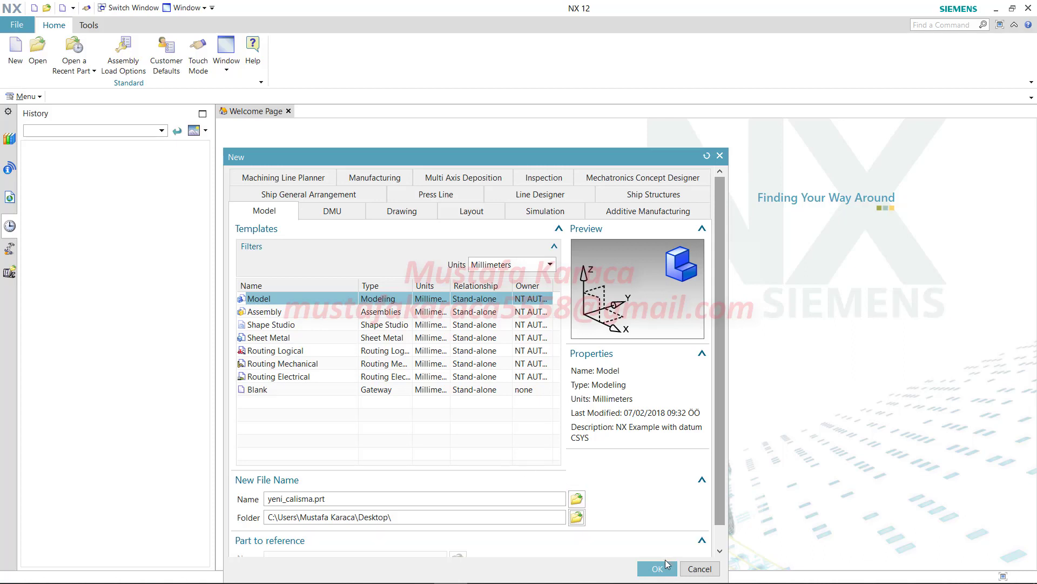
pyautogui.moveTo(481, 159); pyautogui.dragTo(477, 123)
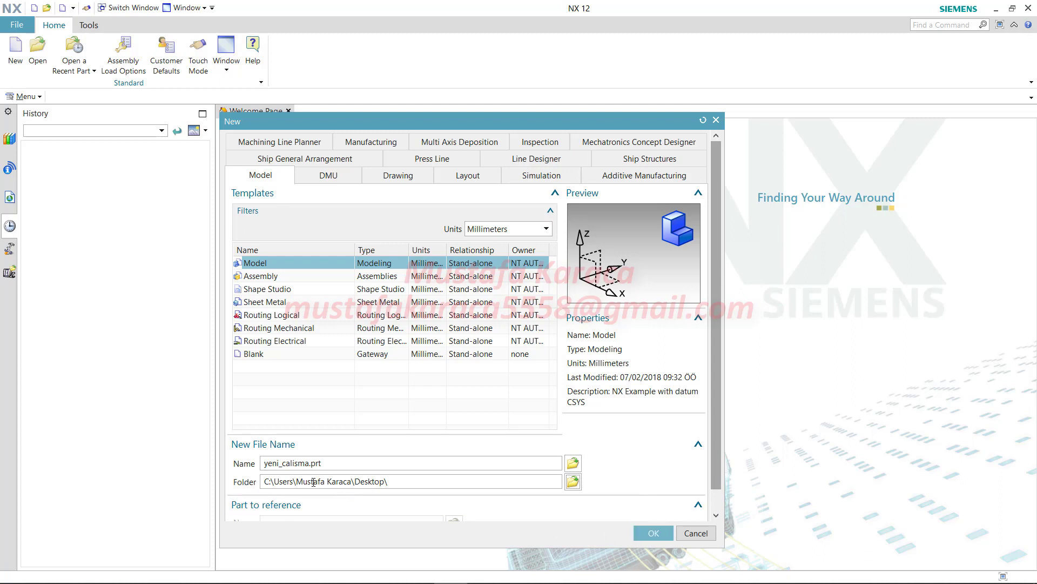
pyautogui.scroll(-1, 314, 481)
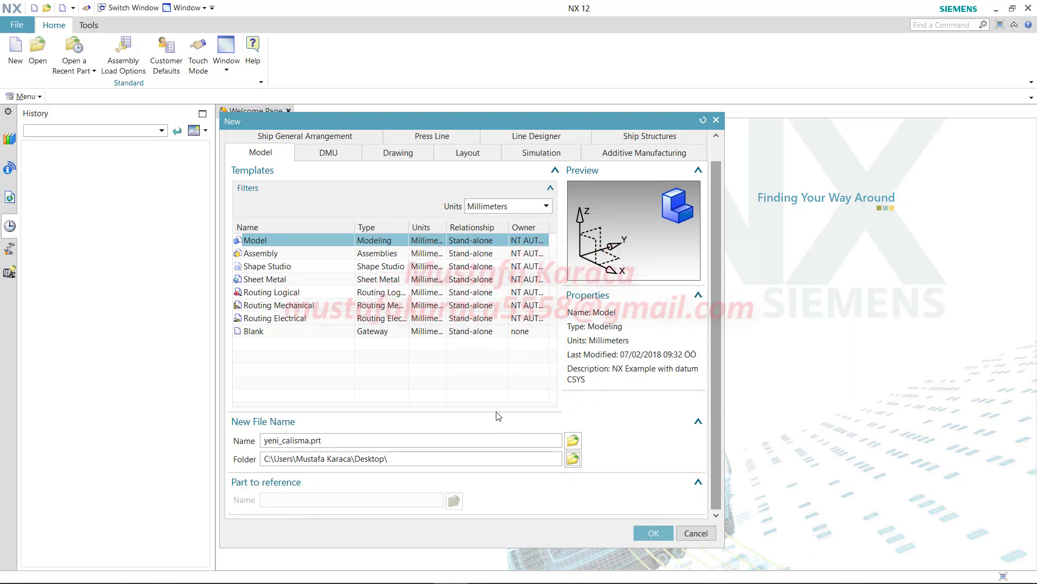
pyautogui.click(656, 533)
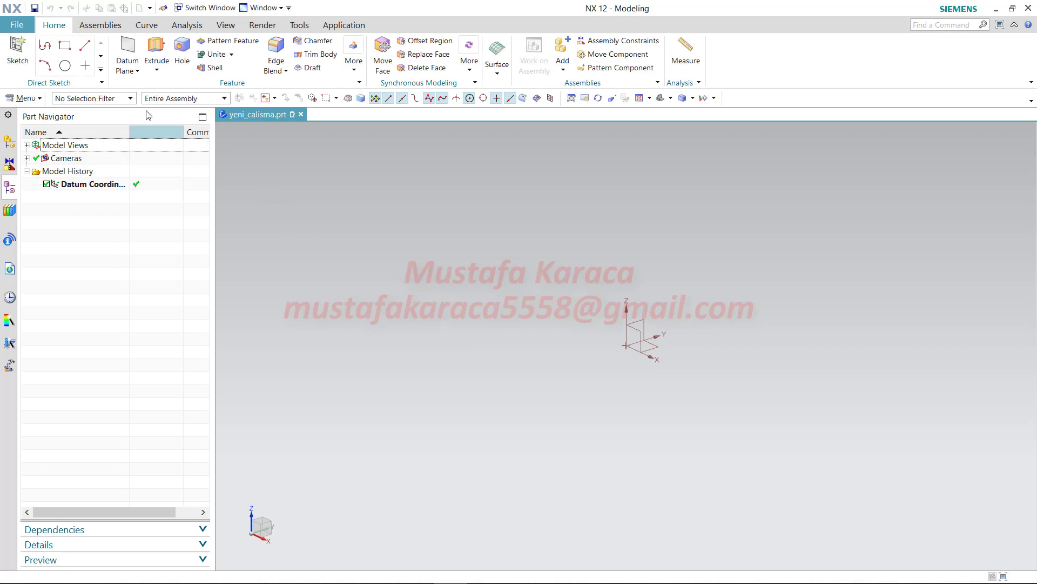
# Begin a new sketch, previewing the horizontal plane on the datum coordinate system.
pyautogui.click(23, 51)
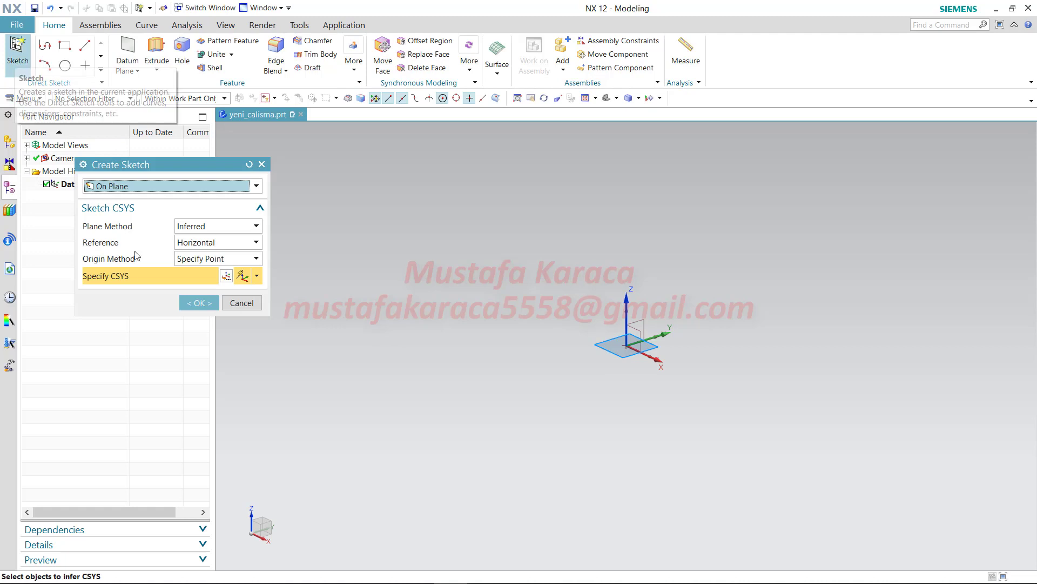
# Accept the inferred XY plane so Sketch (1) opens for drawing.
pyautogui.click(199, 304)
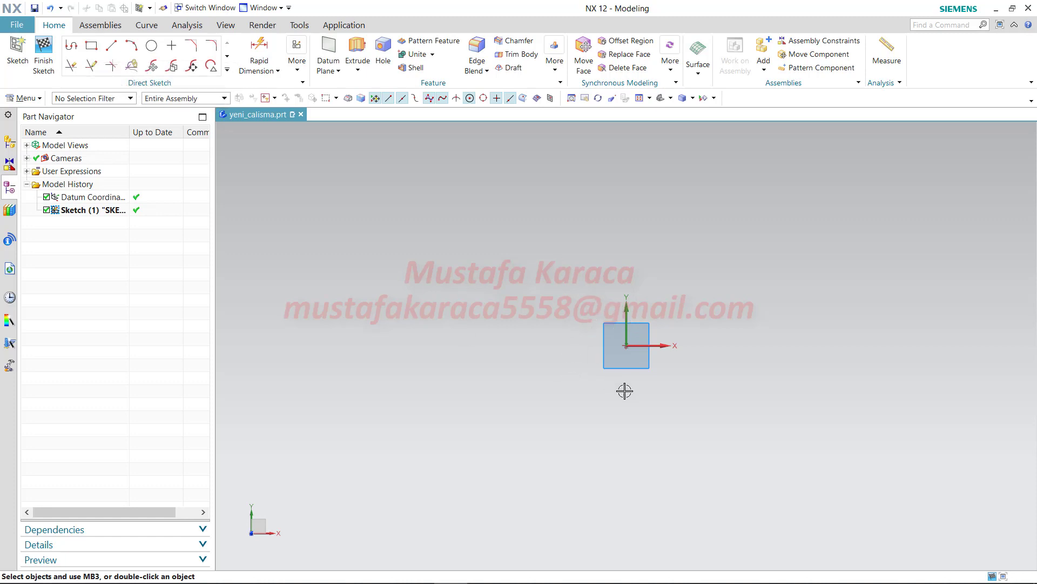
# Draw a closed four-line rectangle from the origin, roughly 106 wide by 48 tall.
pyautogui.click(114, 49)
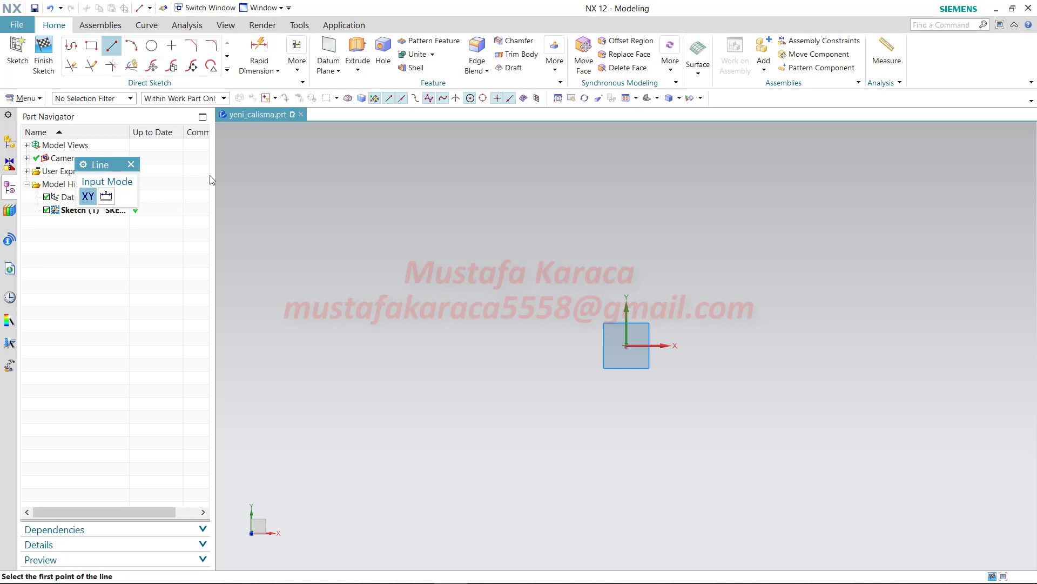
pyautogui.click(627, 346)
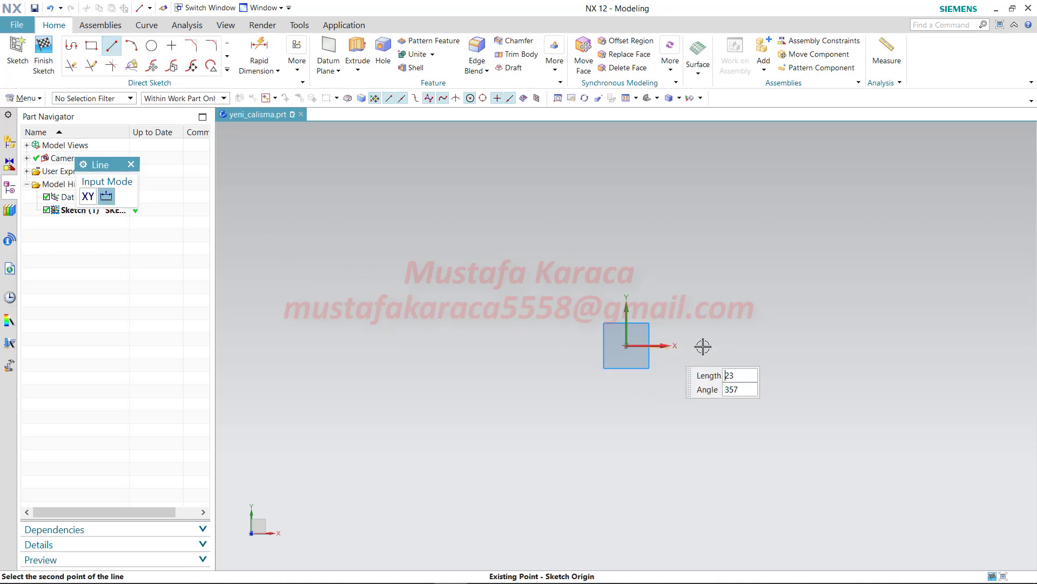
pyautogui.click(823, 340)
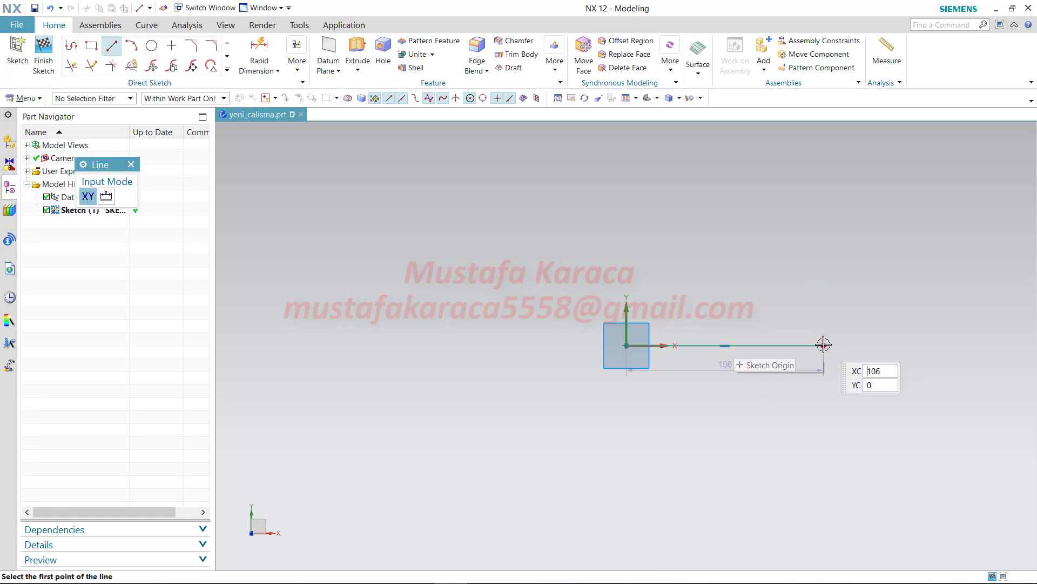
pyautogui.click(823, 344)
pyautogui.click(823, 255)
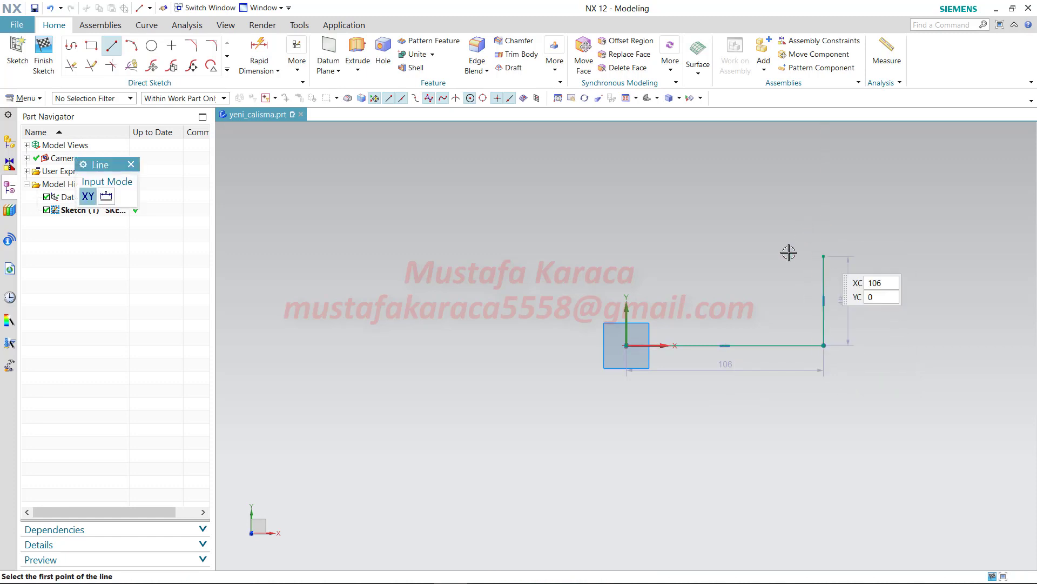
pyautogui.click(825, 255)
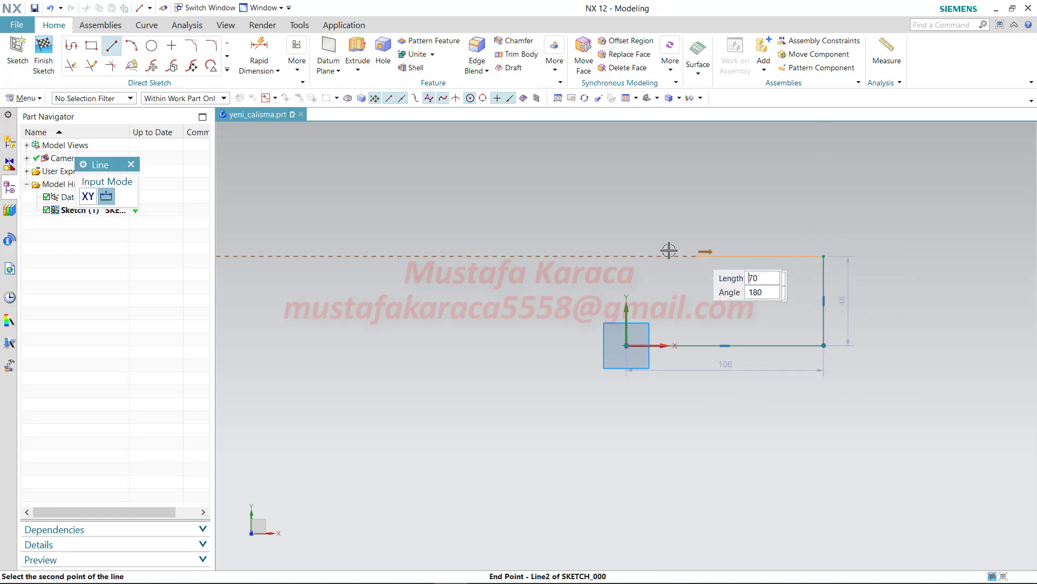
pyautogui.click(624, 257)
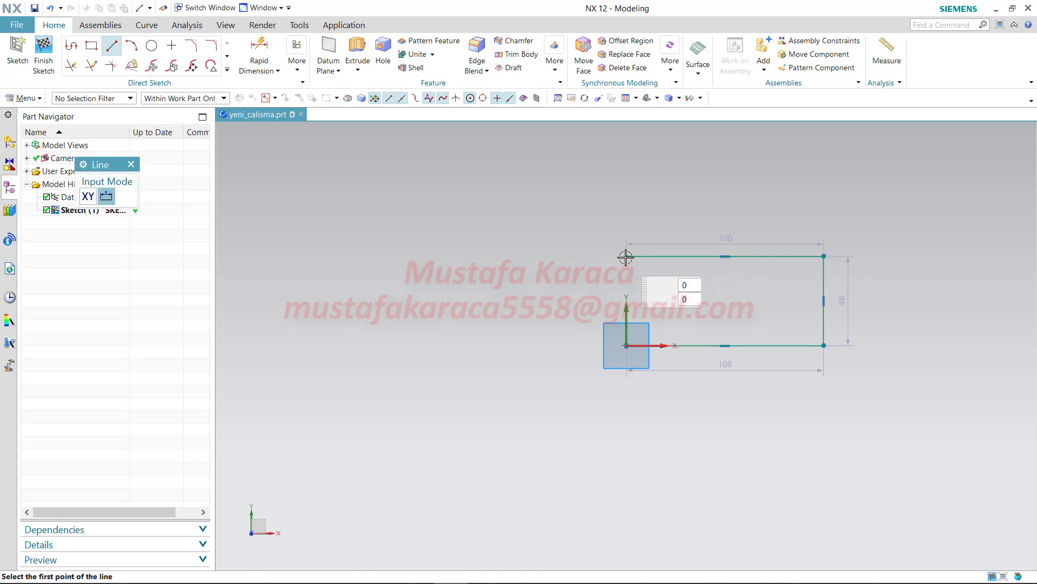
pyautogui.click(625, 346)
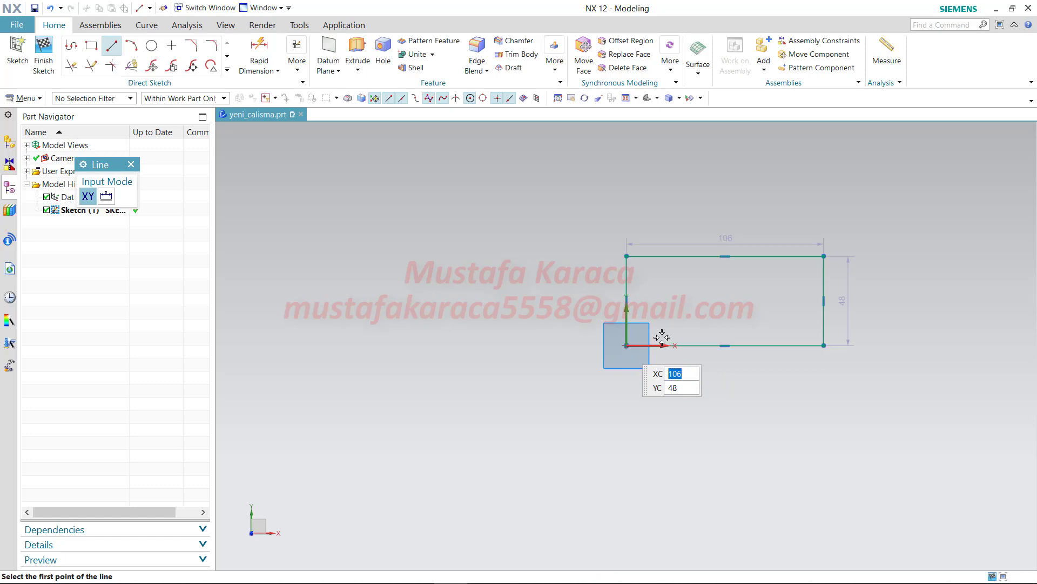
pyautogui.rightClick(665, 211)
pyautogui.click(689, 234)
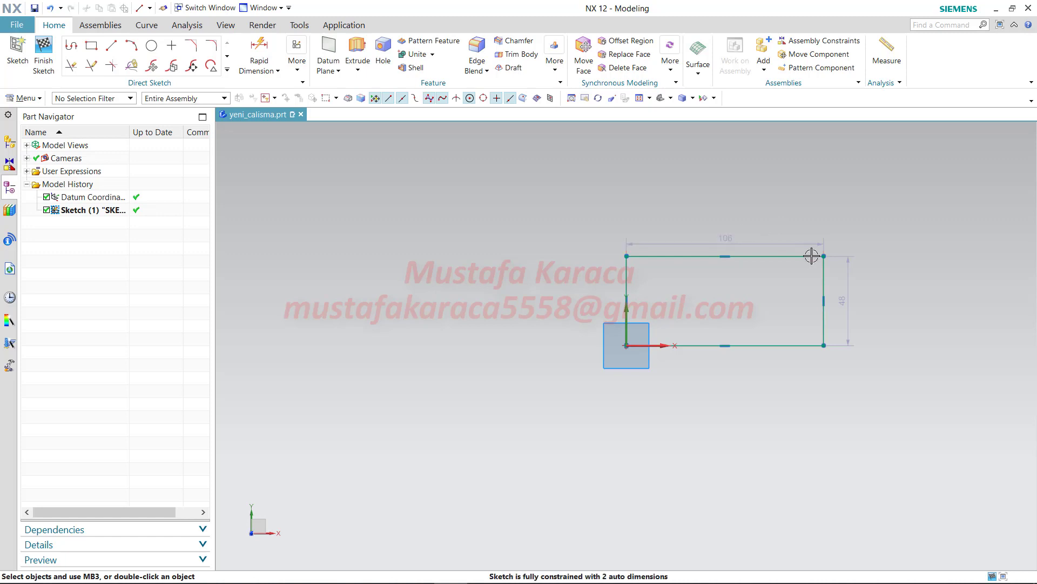
# Change the rectangle's width dimension to 100 and its height to 50.
pyautogui.doubleClick(726, 238)
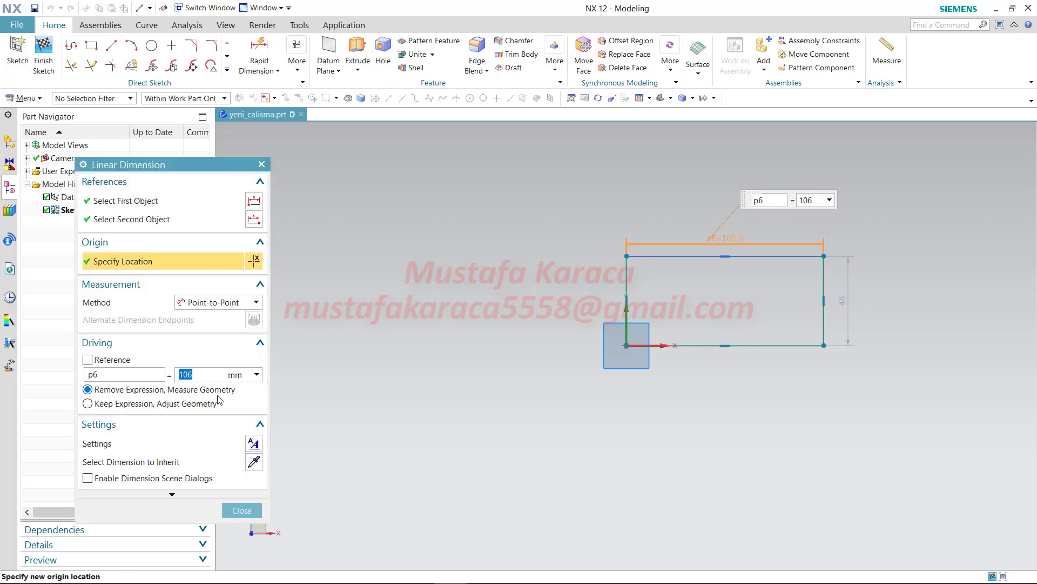
pyautogui.write('10')
pyautogui.click(240, 510)
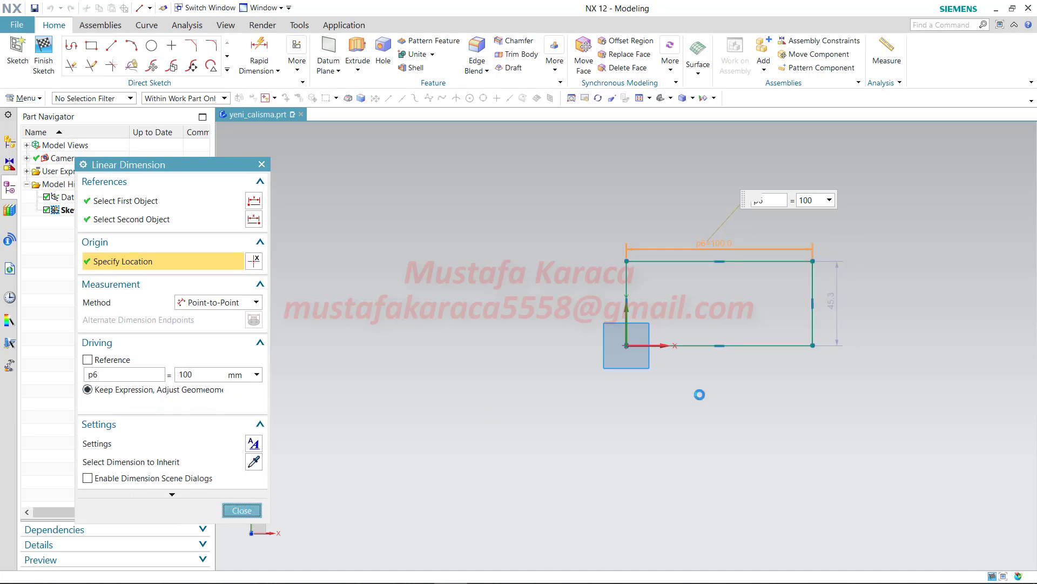
pyautogui.doubleClick(832, 300)
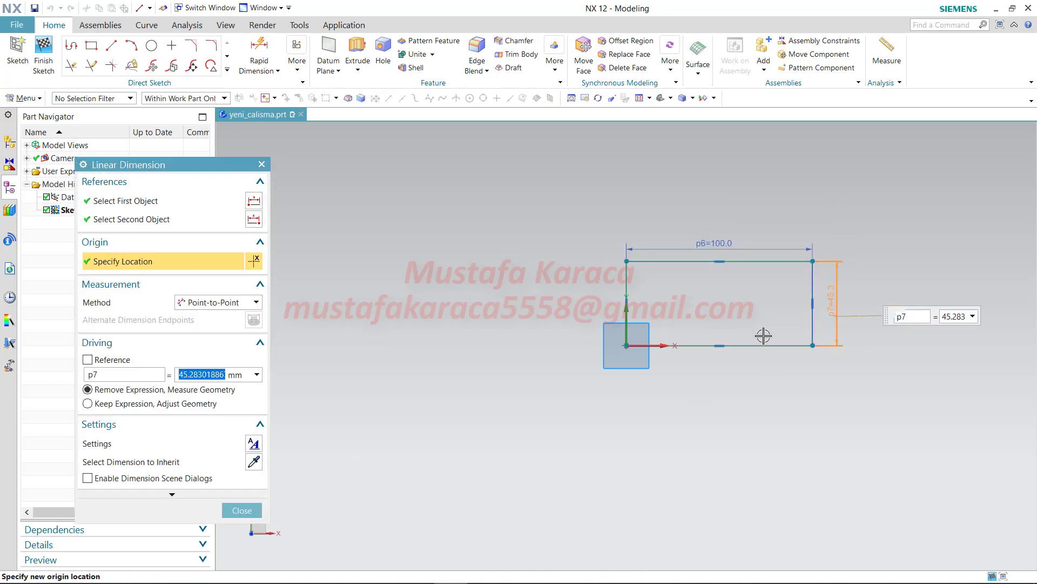
pyautogui.write('50')
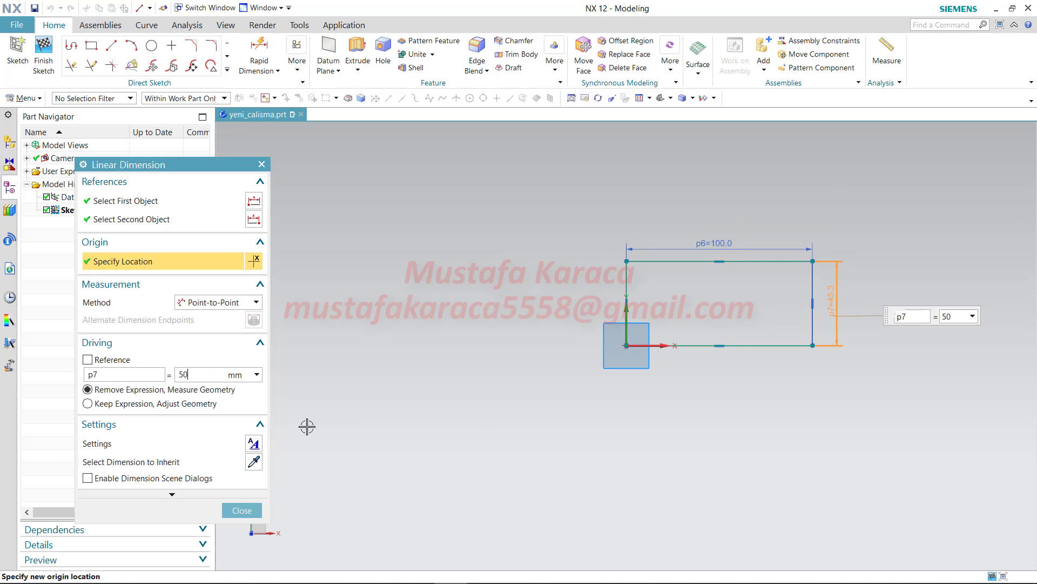
pyautogui.click(242, 510)
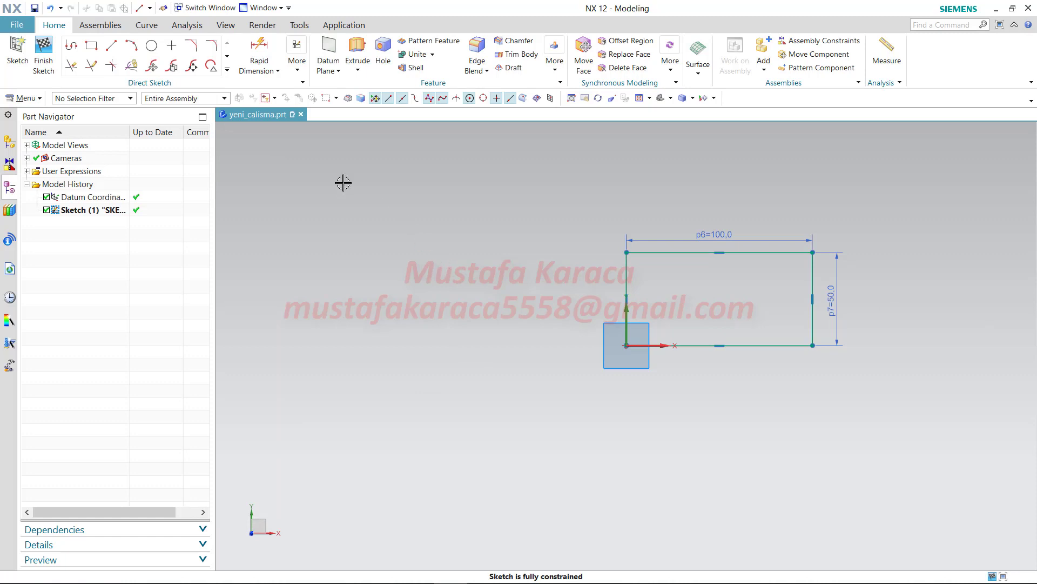
# Finish the sketch and extrude the rectangle 50 mm into a solid block.
pyautogui.click(44, 66)
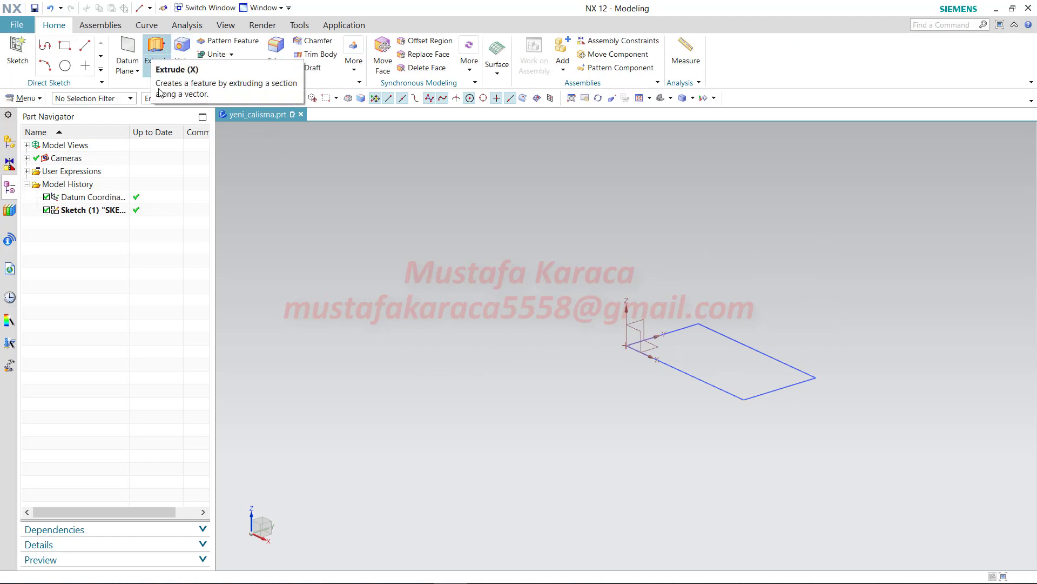
pyautogui.click(156, 59)
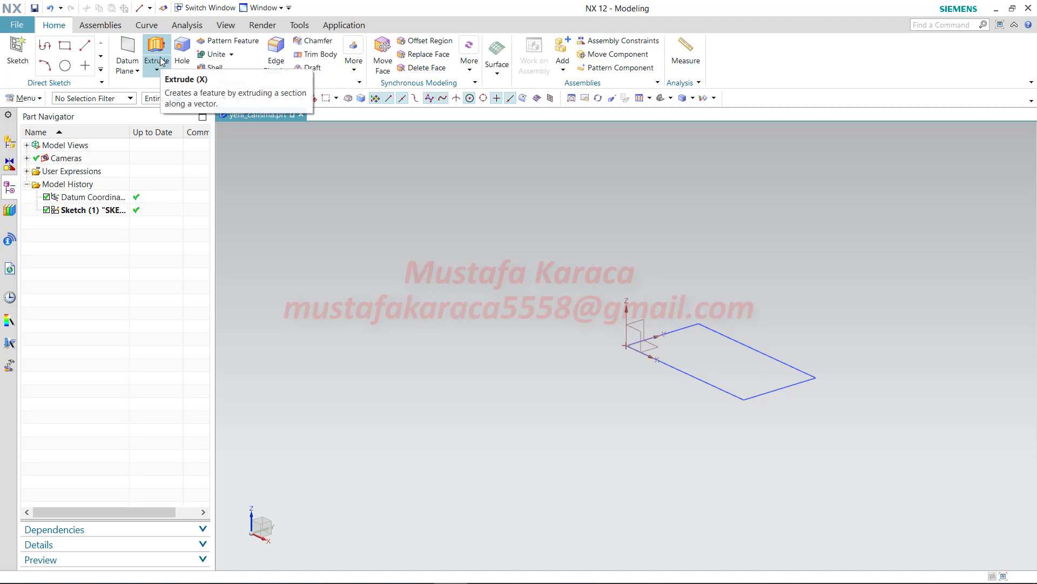
pyautogui.click(157, 54)
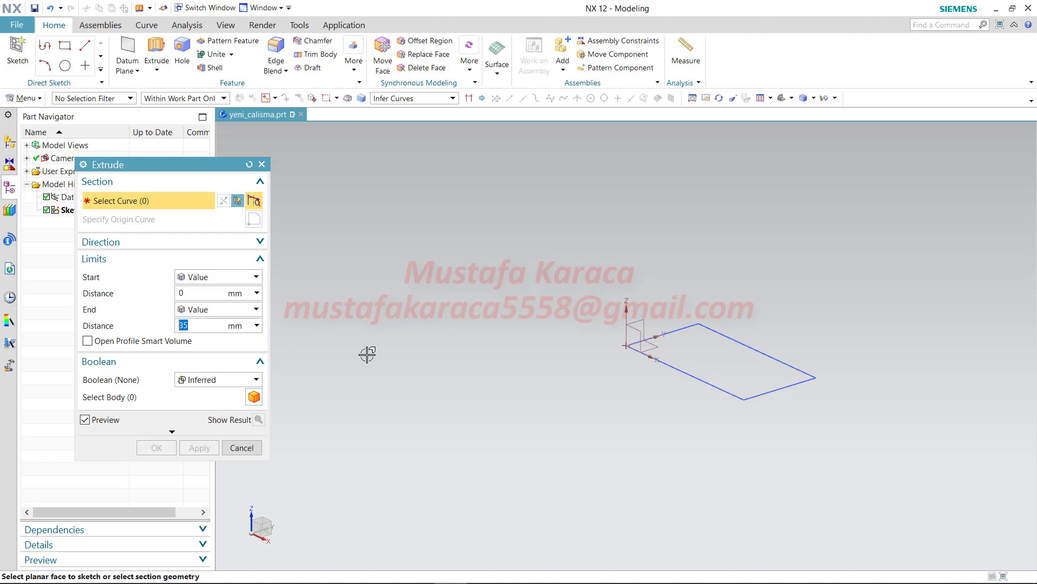
pyautogui.click(698, 377)
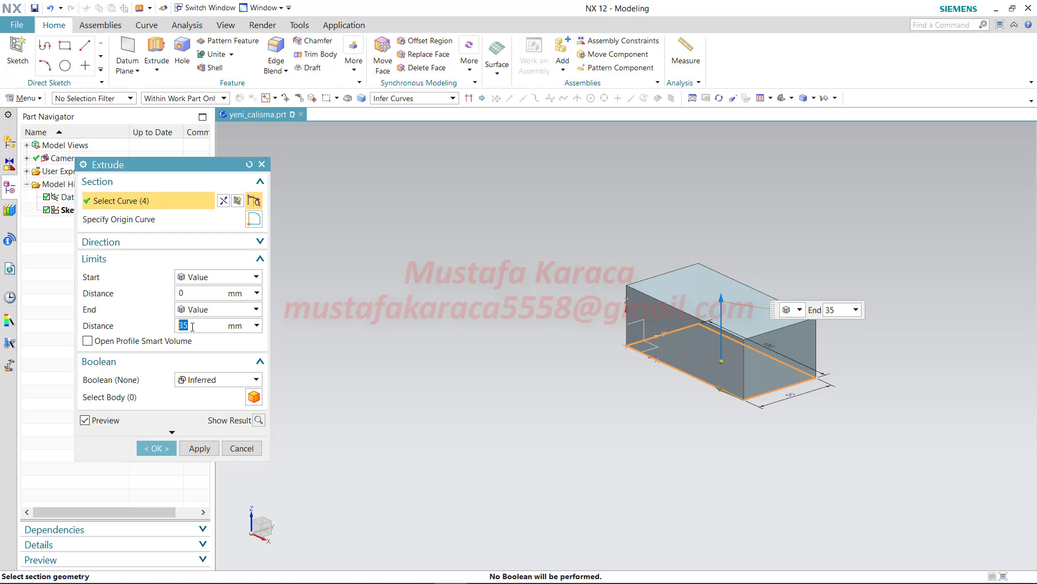
pyautogui.write('50')
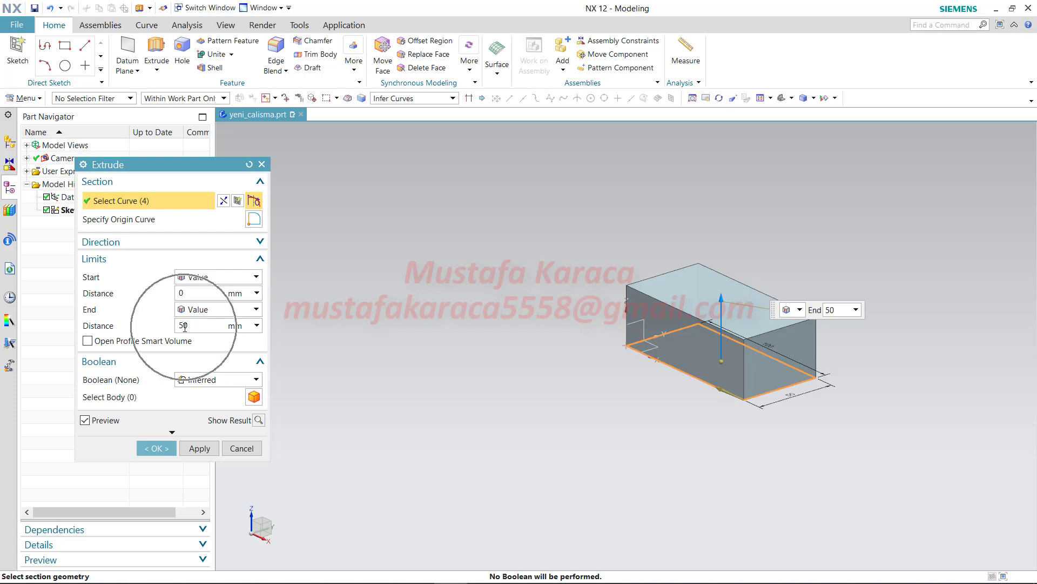
pyautogui.click(160, 449)
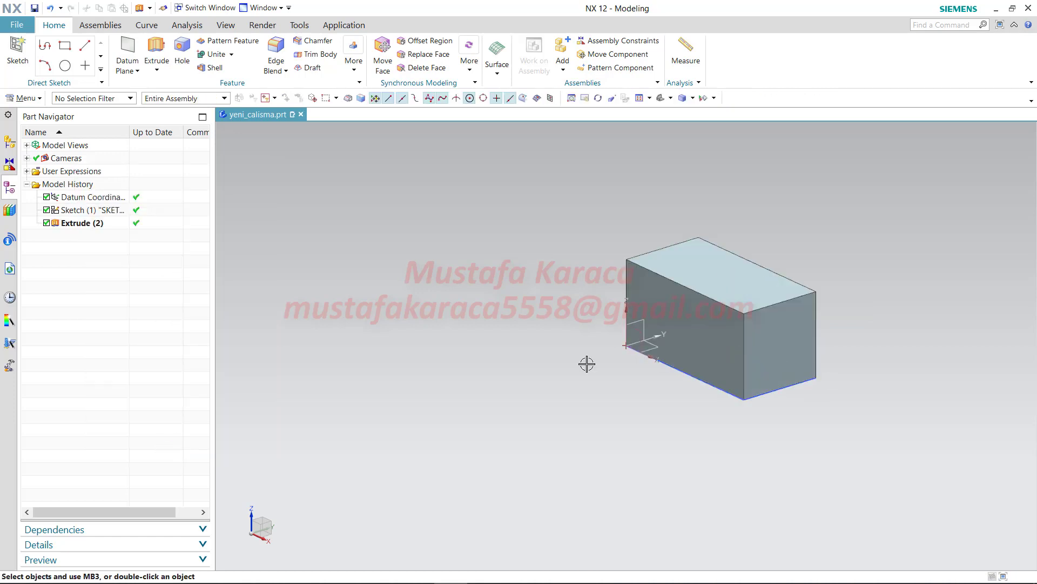
pyautogui.moveTo(646, 332)
pyautogui.mouseDown(button='middle')
pyautogui.moveTo(691, 319)
pyautogui.moveTo(556, 307)
pyautogui.mouseUp(button='middle')
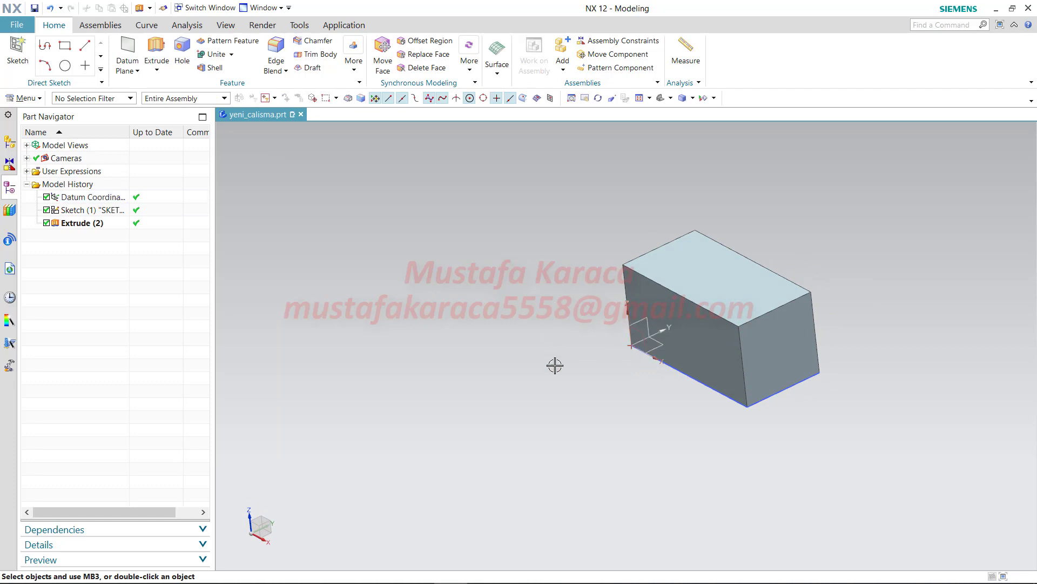
pyautogui.scroll(1, 752, 445)
pyautogui.scroll(1, 753, 445)
pyautogui.scroll(-1, 753, 242)
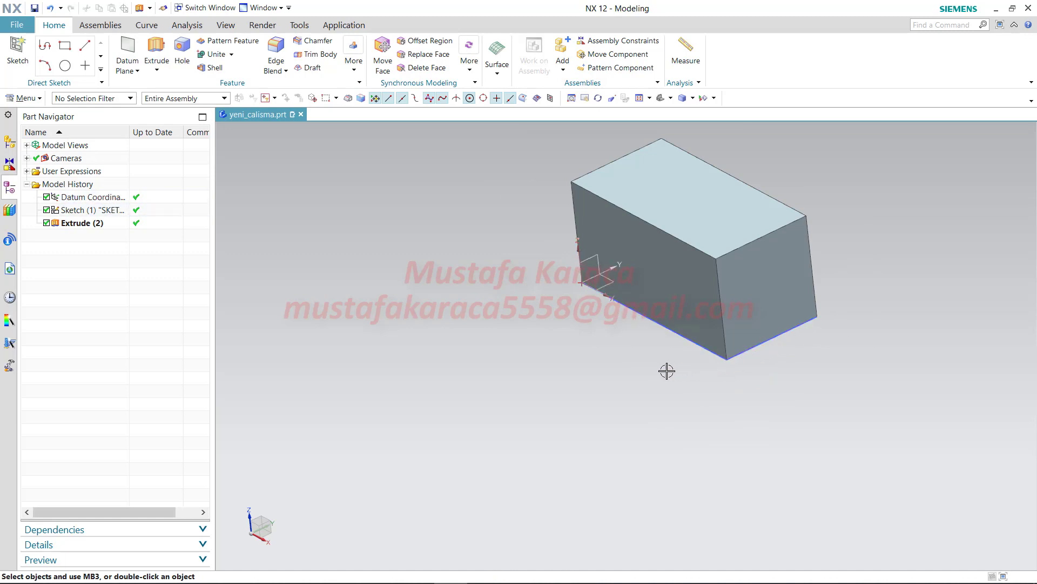
pyautogui.keyDown('shift'); pyautogui.moveTo(624, 393); pyautogui.dragTo(618, 410, button='middle'); pyautogui.keyUp('shift')
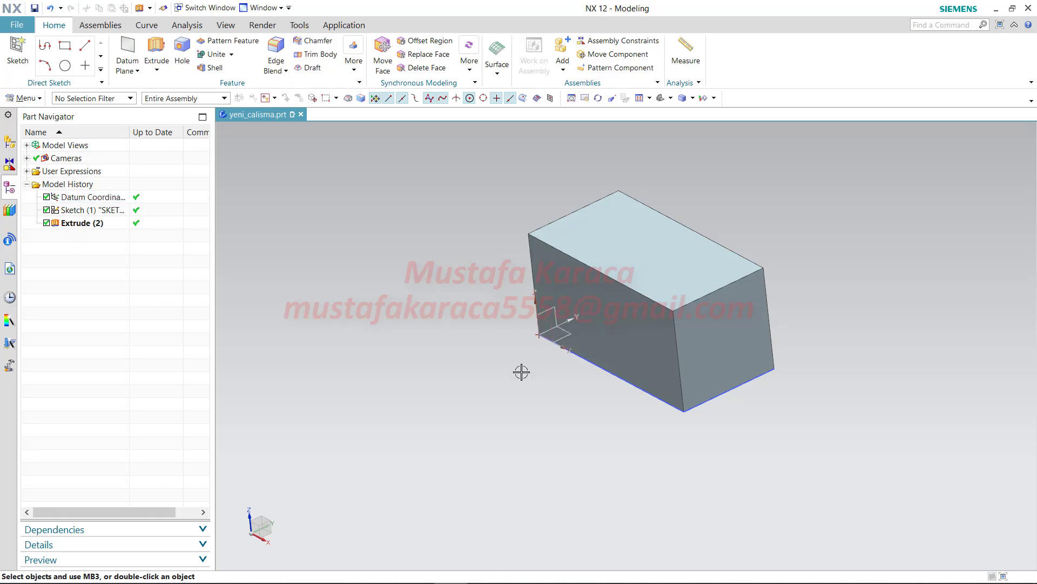
# Hide the Datum Coordinate System from the Part Navigator.
pyautogui.click(46, 197)
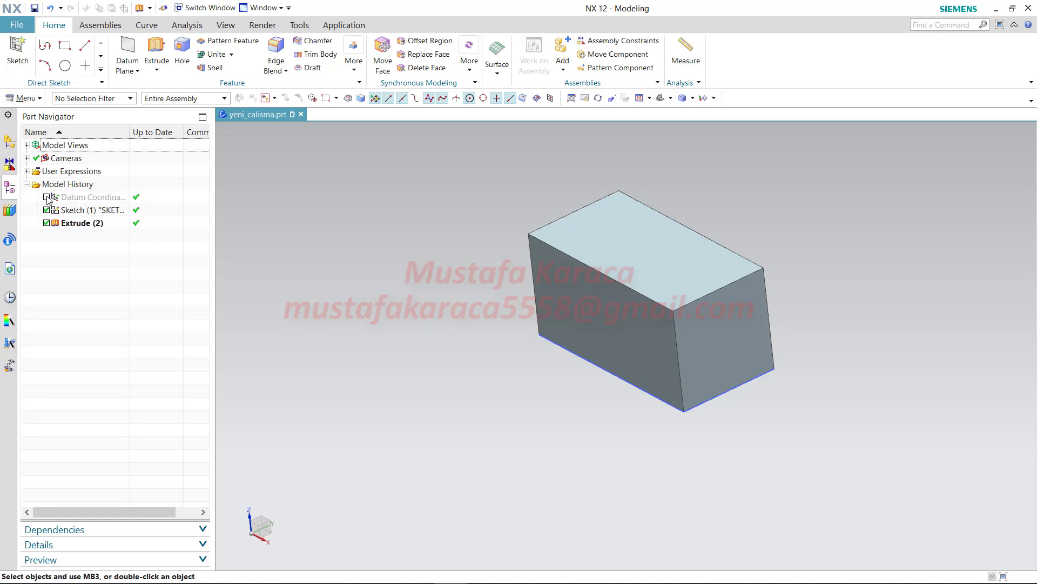
pyautogui.click(47, 197)
pyautogui.rightClick(70, 197)
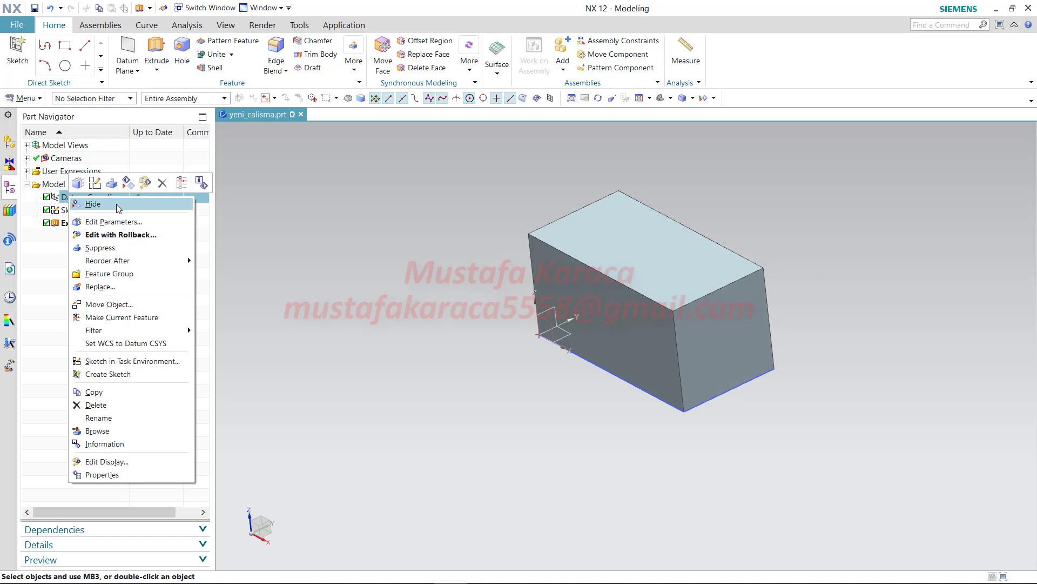
pyautogui.click(119, 207)
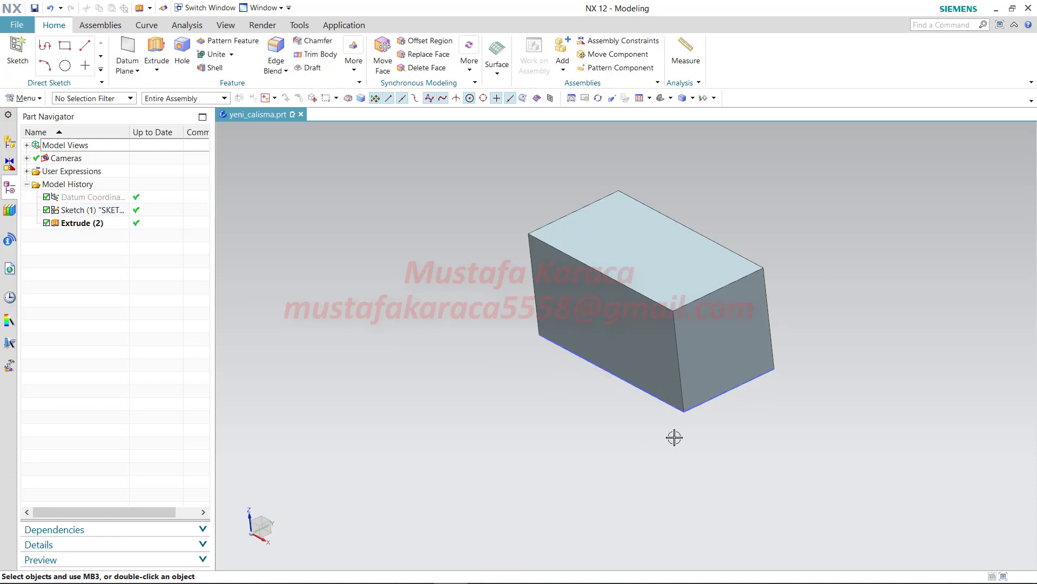
# Tilt the view and hide Sketch (1) along the block's bottom edge.
pyautogui.scroll(-2, 706, 403)
pyautogui.scroll(3, 704, 398)
pyautogui.scroll(3, 703, 405)
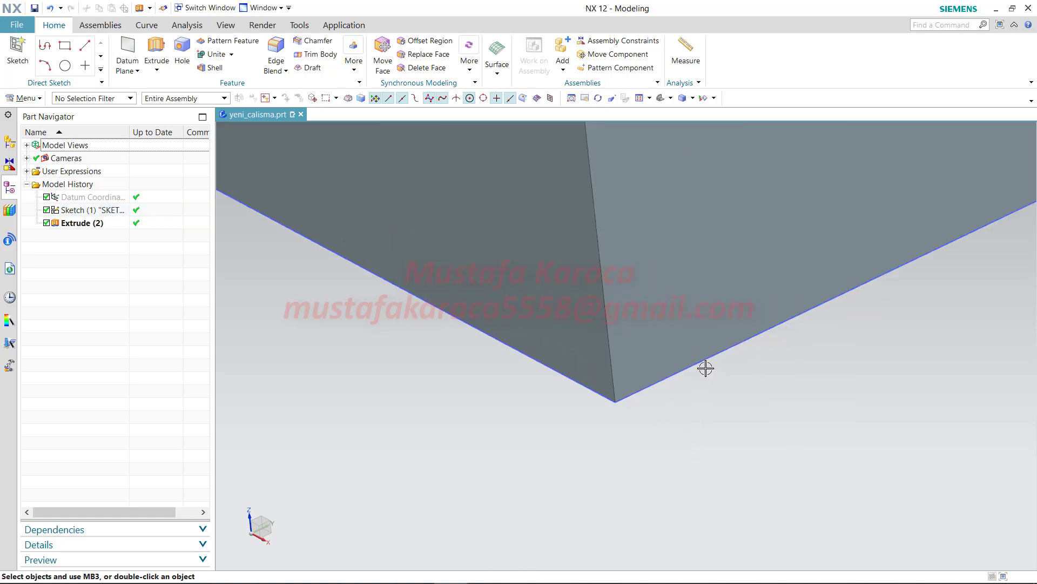
pyautogui.press('ctrl')
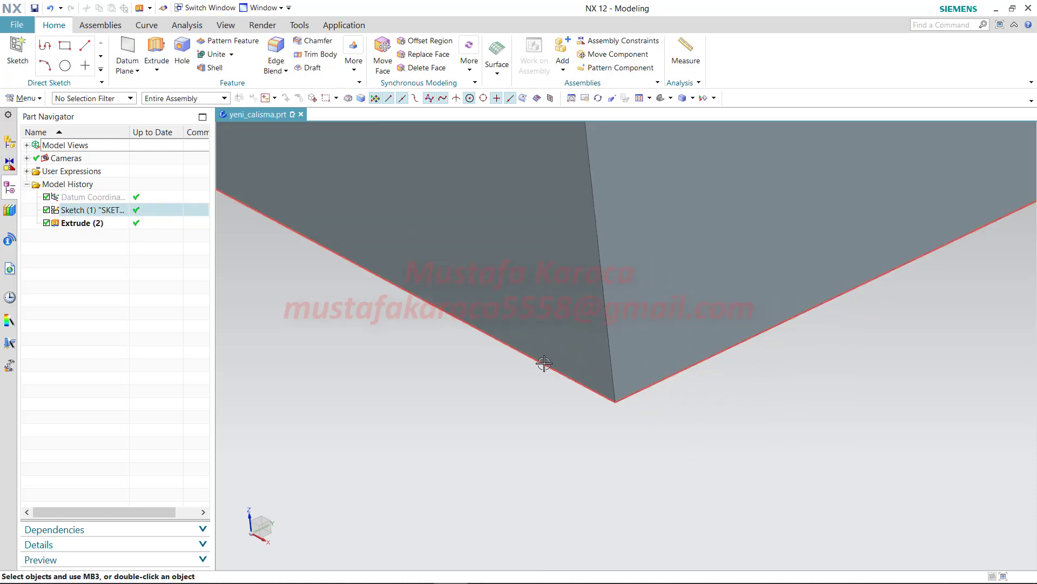
pyautogui.press('ctrl')
pyautogui.scroll(-1, 637, 423)
pyautogui.scroll(-2, 641, 405)
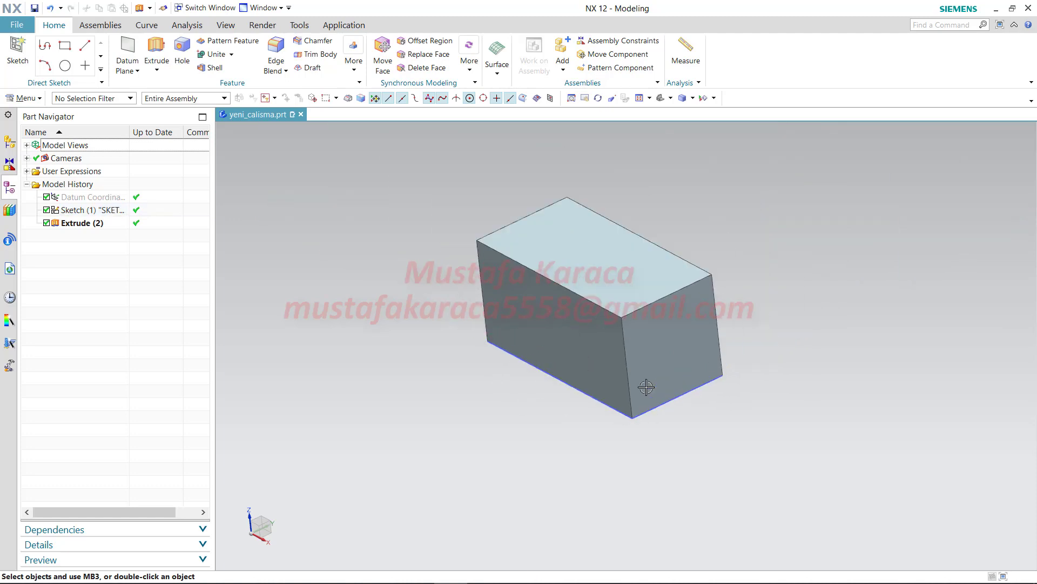
pyautogui.moveTo(757, 342)
pyautogui.mouseDown(button='middle')
pyautogui.moveTo(810, 304)
pyautogui.moveTo(811, 280)
pyautogui.mouseUp(button='middle')
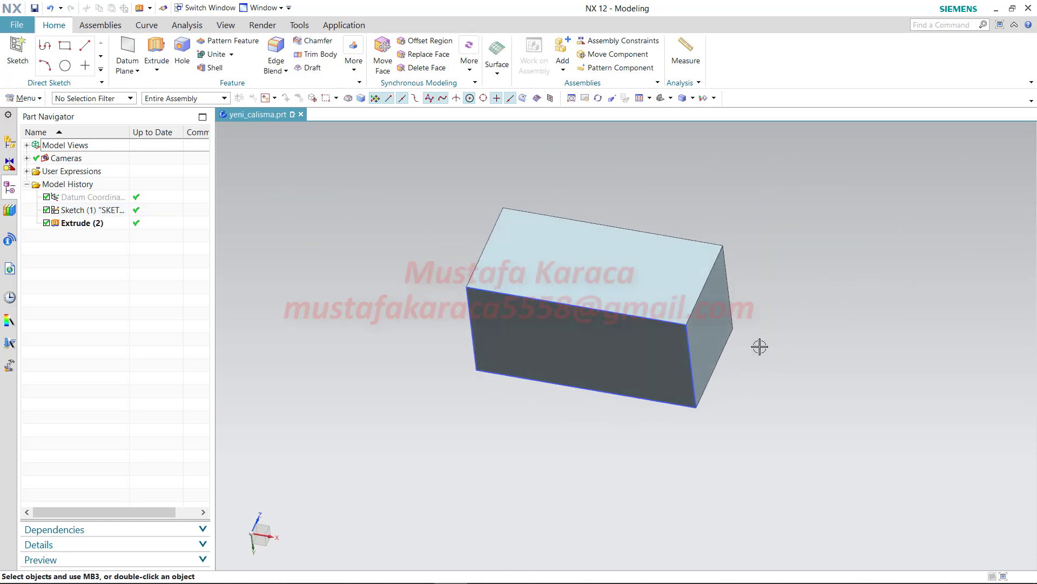
pyautogui.moveTo(758, 345); pyautogui.dragTo(741, 389, button='middle')
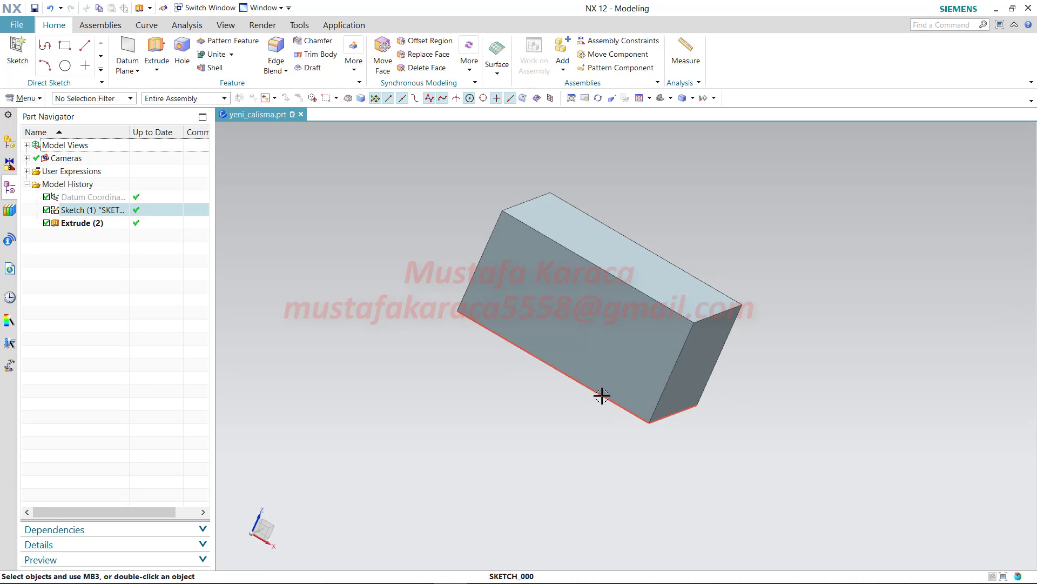
pyautogui.rightClick(602, 396)
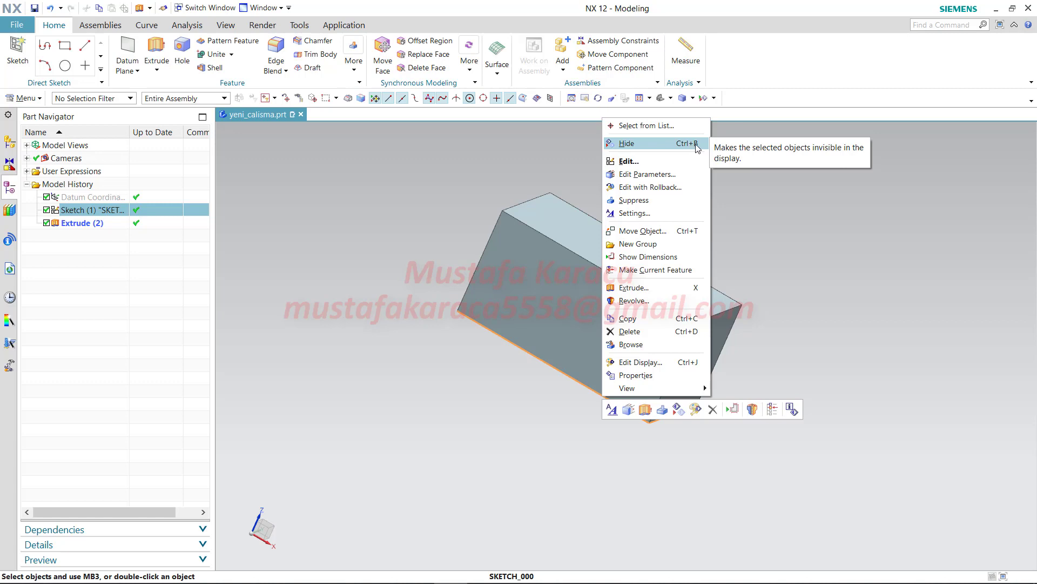
pyautogui.click(670, 143)
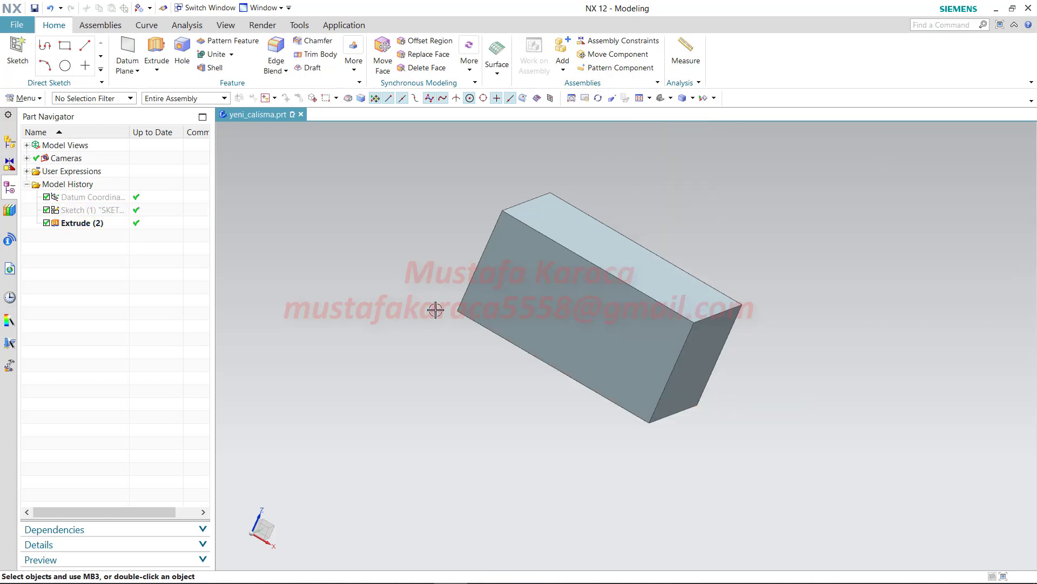
# Orbit to the block's front and box-select all 19 of its objects.
pyautogui.moveTo(510, 435)
pyautogui.mouseDown(button='middle')
pyautogui.moveTo(473, 397)
pyautogui.moveTo(484, 417)
pyautogui.mouseUp(button='middle')
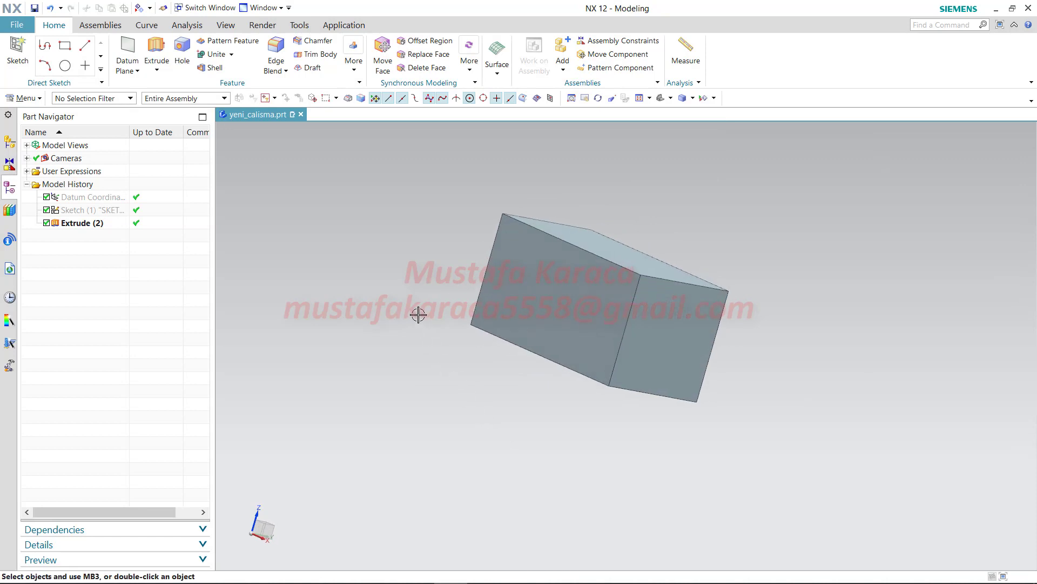
pyautogui.moveTo(426, 276); pyautogui.dragTo(440, 354, button='middle')
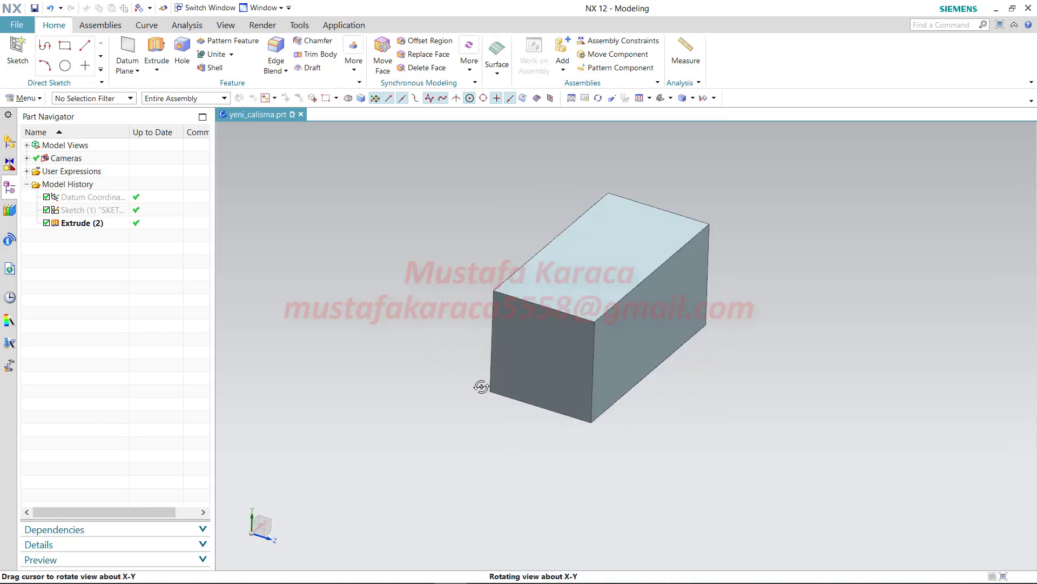
pyautogui.moveTo(521, 186); pyautogui.dragTo(527, 220, button='middle')
pyautogui.moveTo(436, 169)
pyautogui.mouseDown()
pyautogui.moveTo(708, 433)
pyautogui.moveTo(759, 422)
pyautogui.mouseUp()
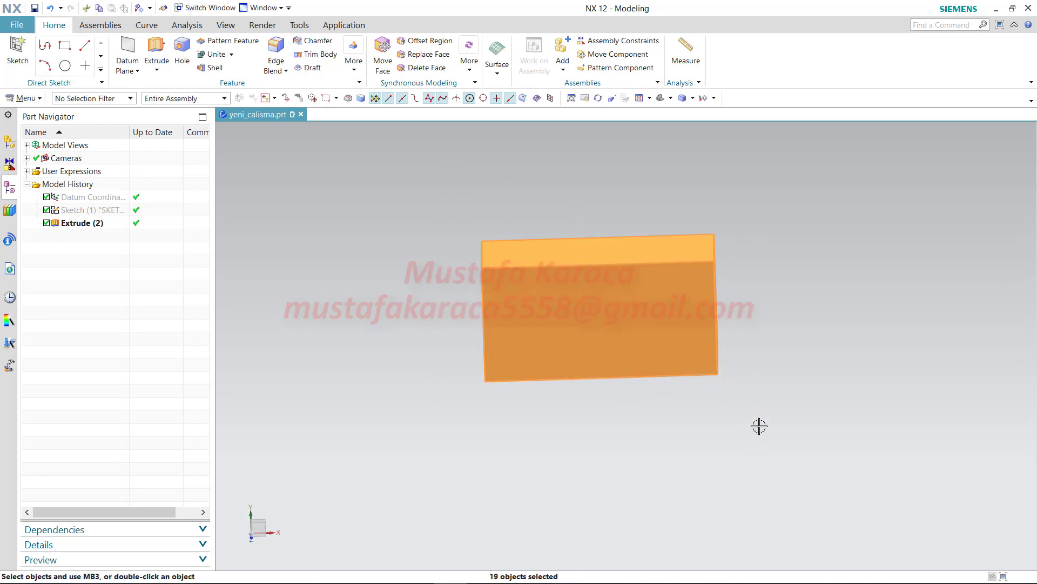
# Round all 12 selected block edges with a 1 mm edge blend.
pyautogui.click(276, 52)
pyautogui.write('10')
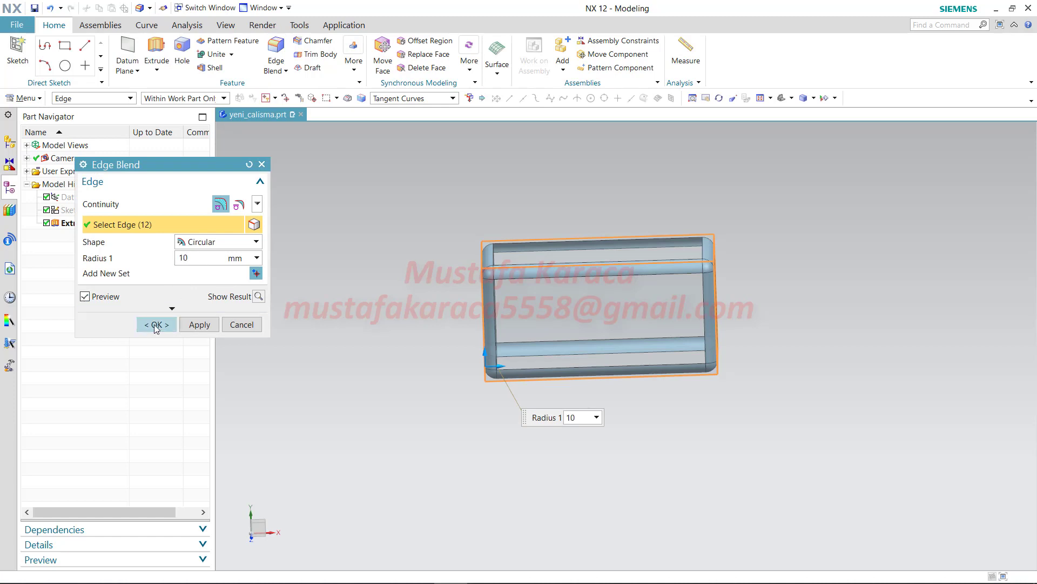
pyautogui.click(156, 324)
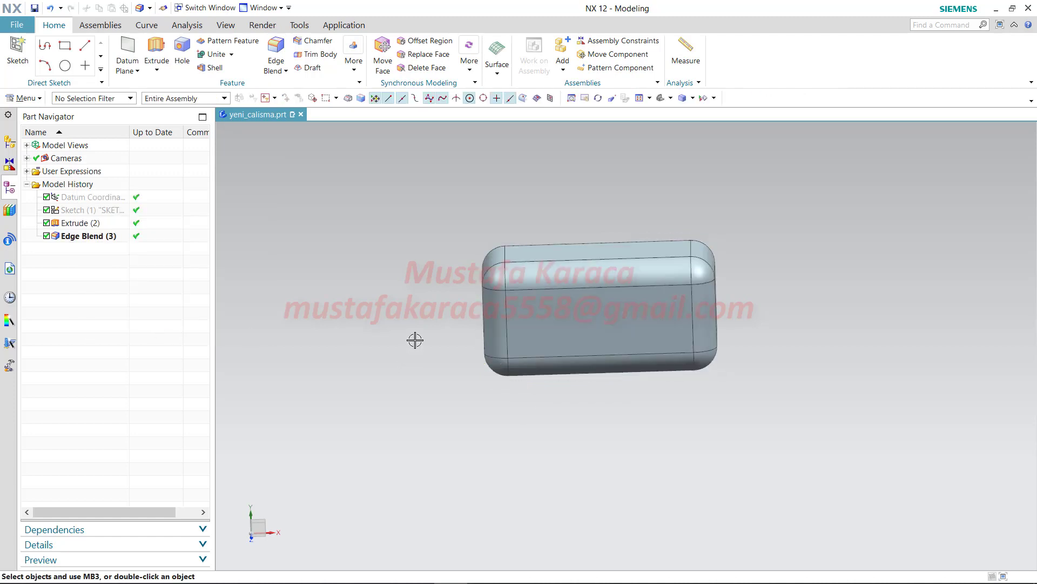
pyautogui.moveTo(454, 262)
pyautogui.mouseDown(button='middle')
pyautogui.moveTo(480, 266)
pyautogui.moveTo(651, 408)
pyautogui.moveTo(539, 361)
pyautogui.mouseUp(button='middle')
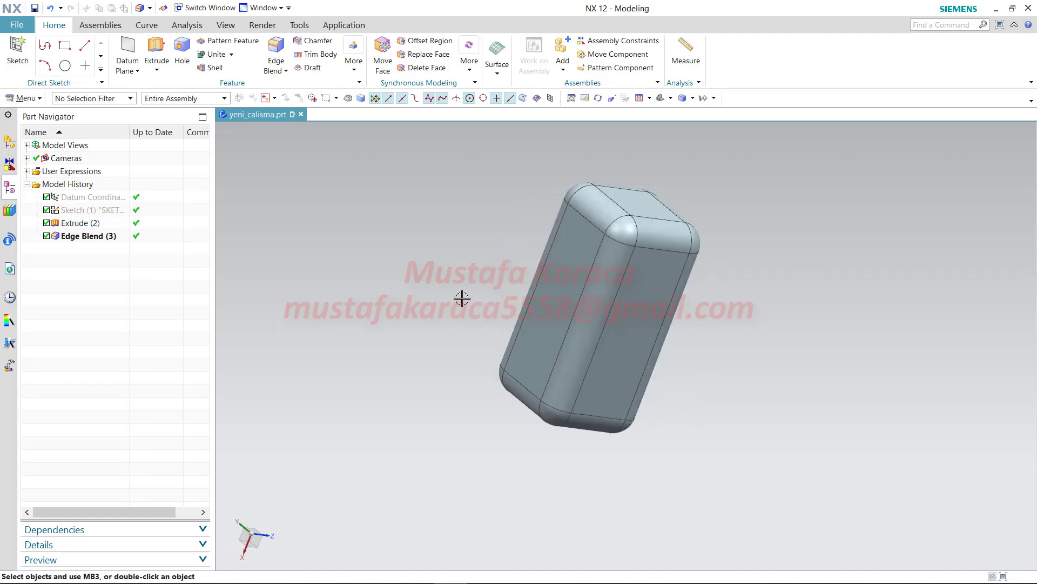